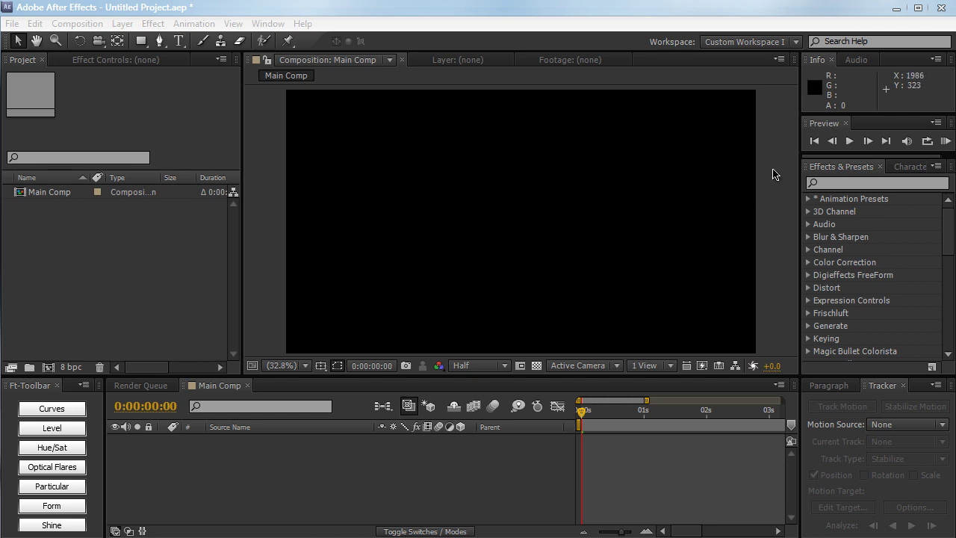
# Open Windows Explorer, review its seven Favorites shortcuts, then close the window
pyautogui.press('super+e')
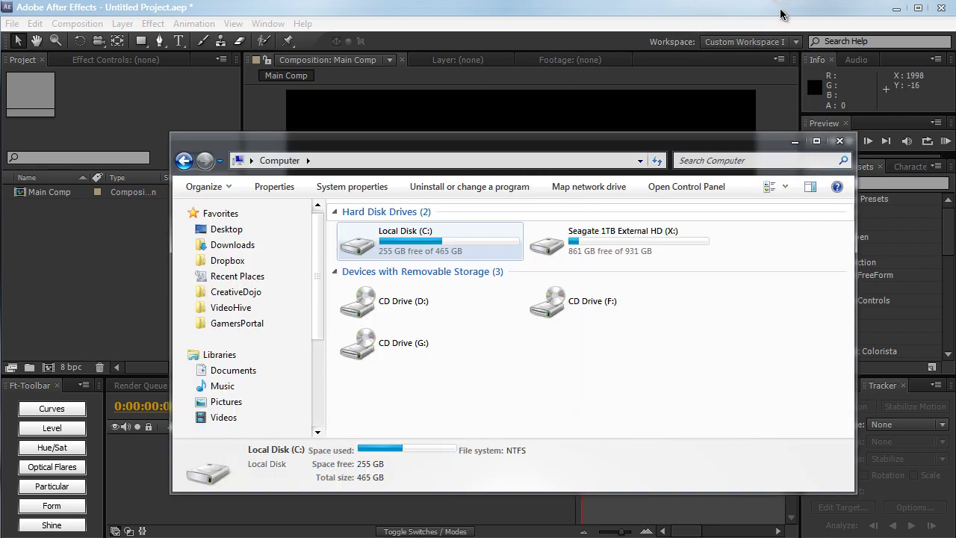
pyautogui.moveTo(761, 146); pyautogui.dragTo(752, 127)
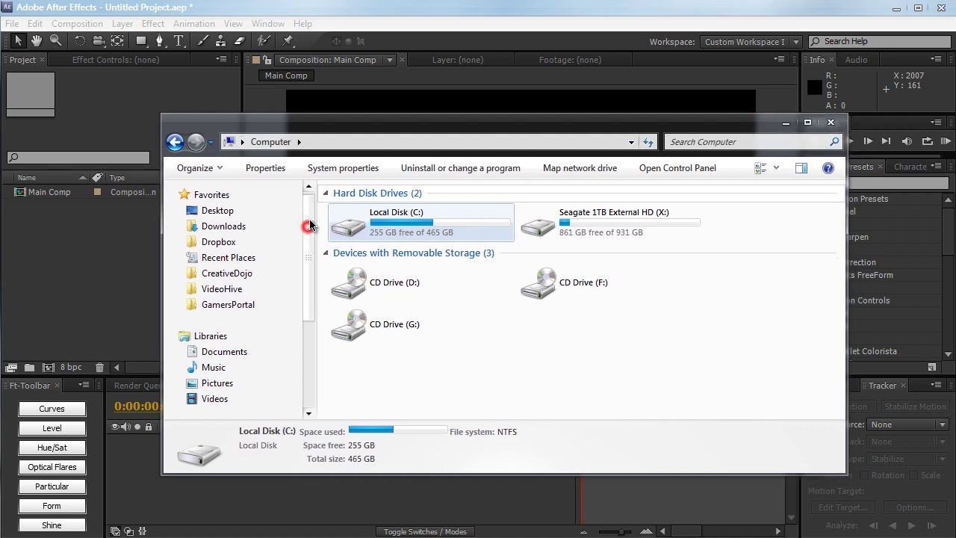
pyautogui.click(215, 194)
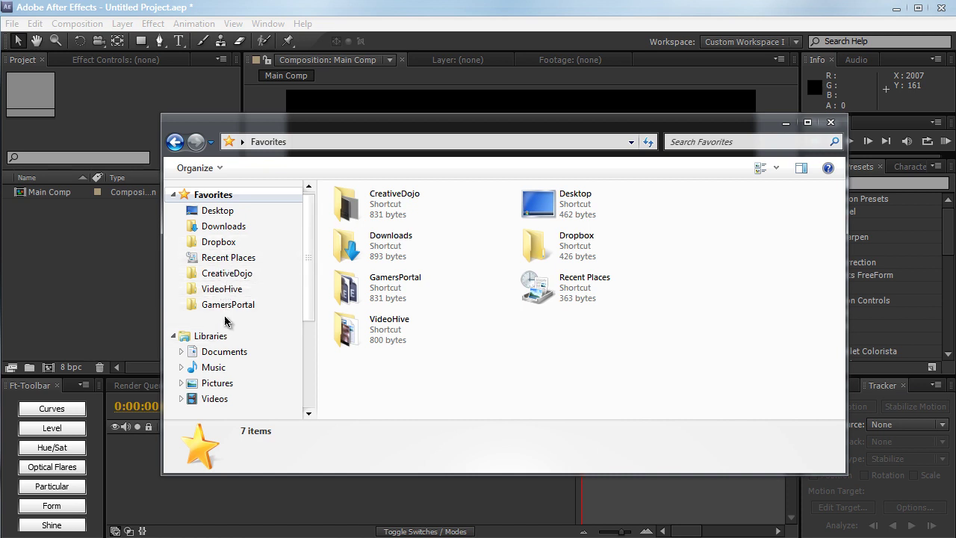
pyautogui.click(786, 121)
# In Chrome, check the Favorites list in the Save As dialog for creativedojo.net, then cancel
pyautogui.hotkey('alt', 'Tab')
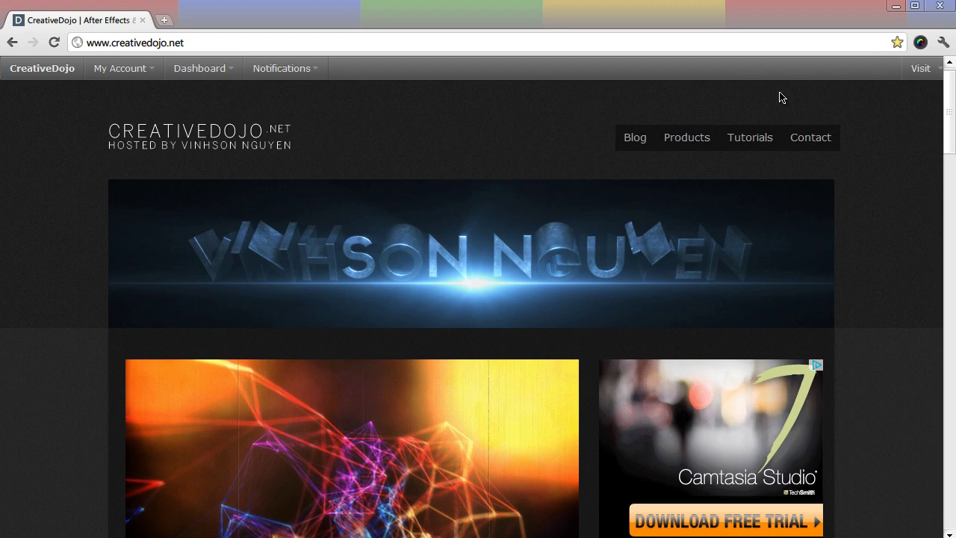
pyautogui.hotkey('ctrl', 's')
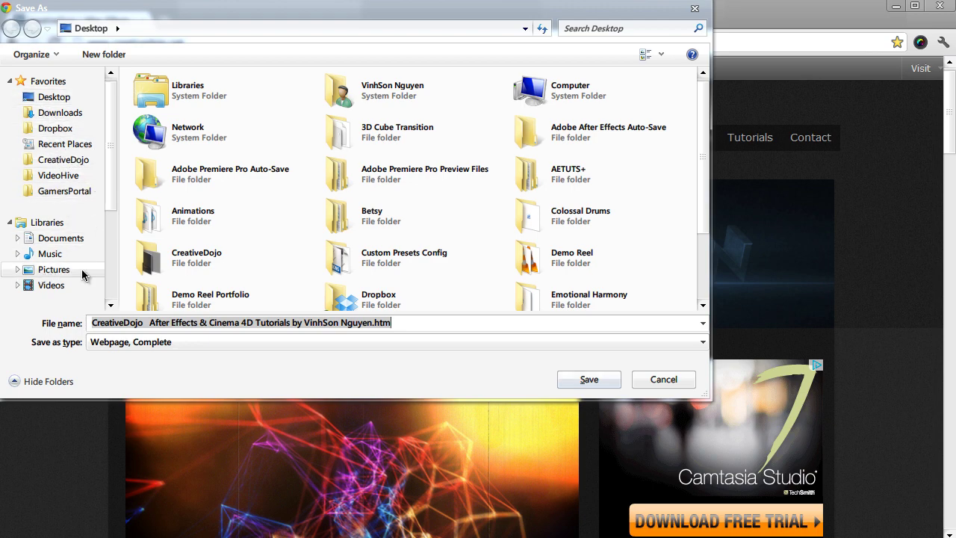
pyautogui.click(657, 382)
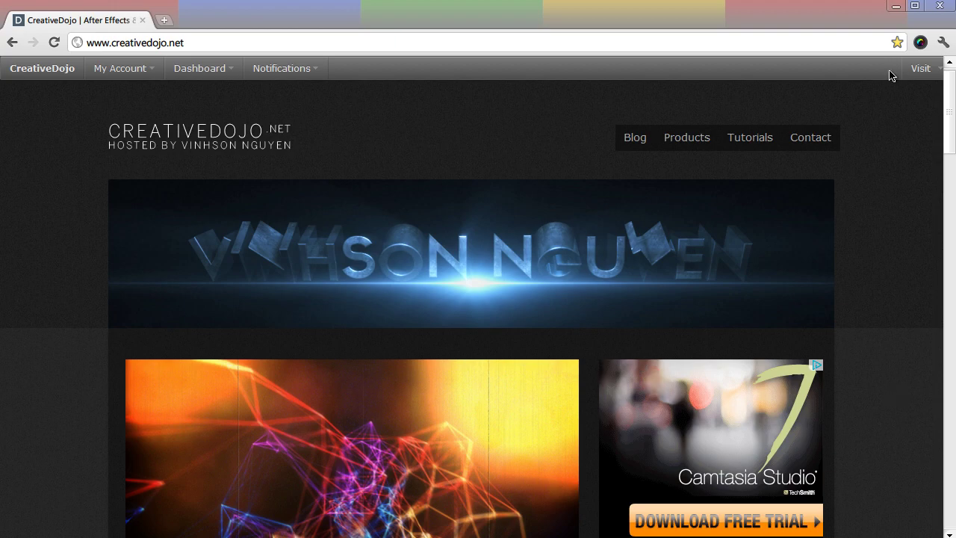
pyautogui.click(895, 6)
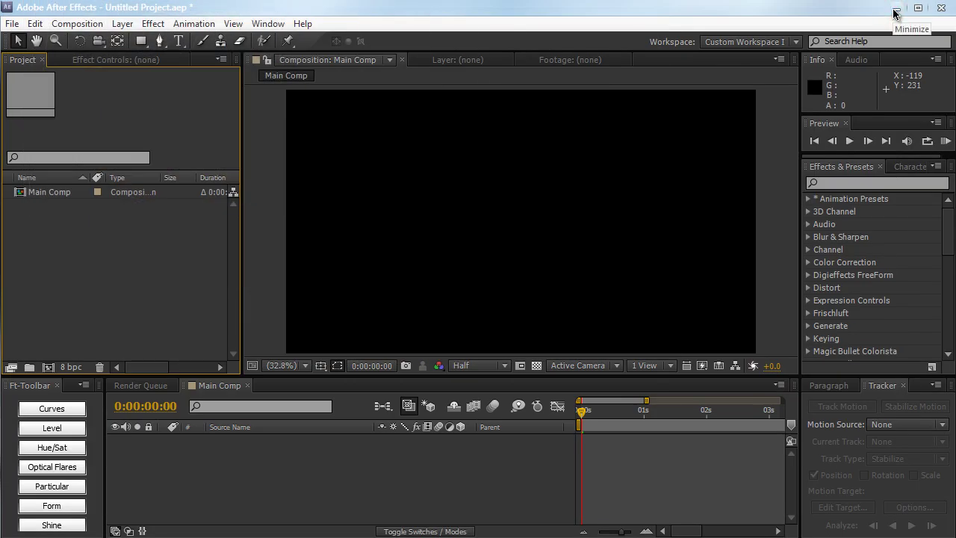
pyautogui.doubleClick(101, 258)
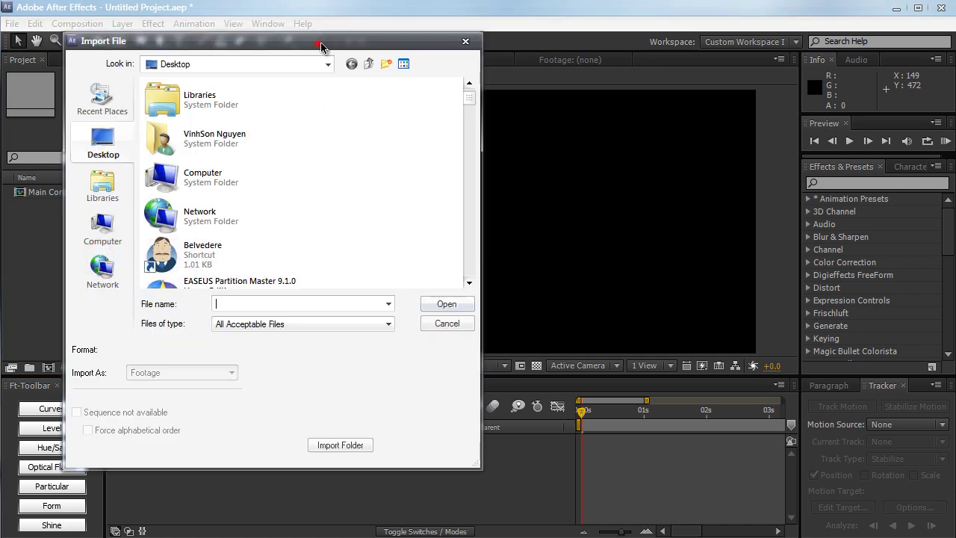
pyautogui.moveTo(320, 34); pyautogui.dragTo(468, 42)
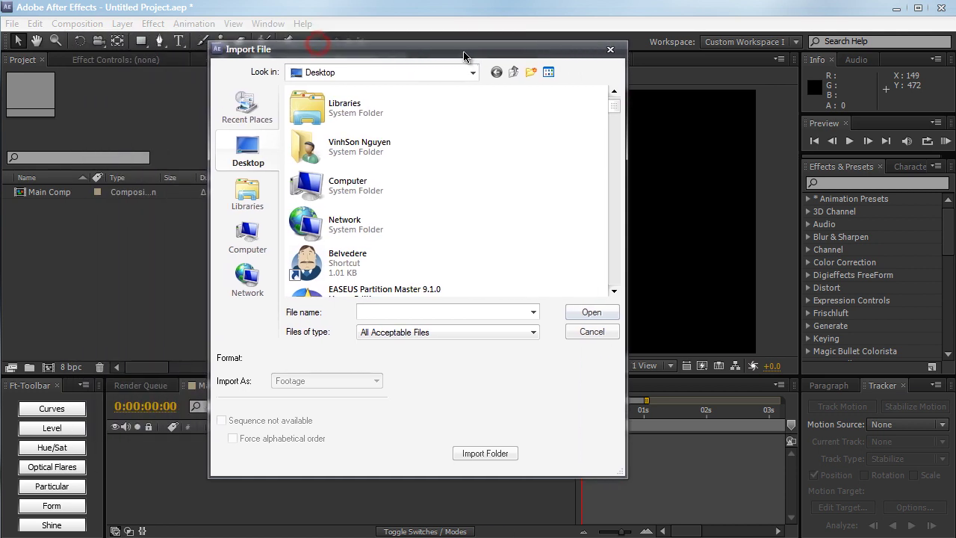
pyautogui.click(251, 122)
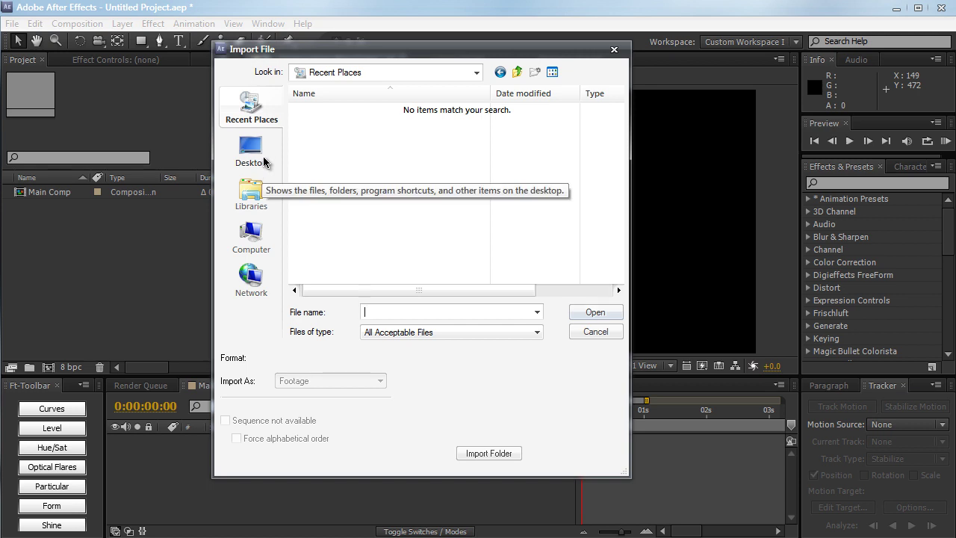
pyautogui.click(251, 196)
pyautogui.click(254, 232)
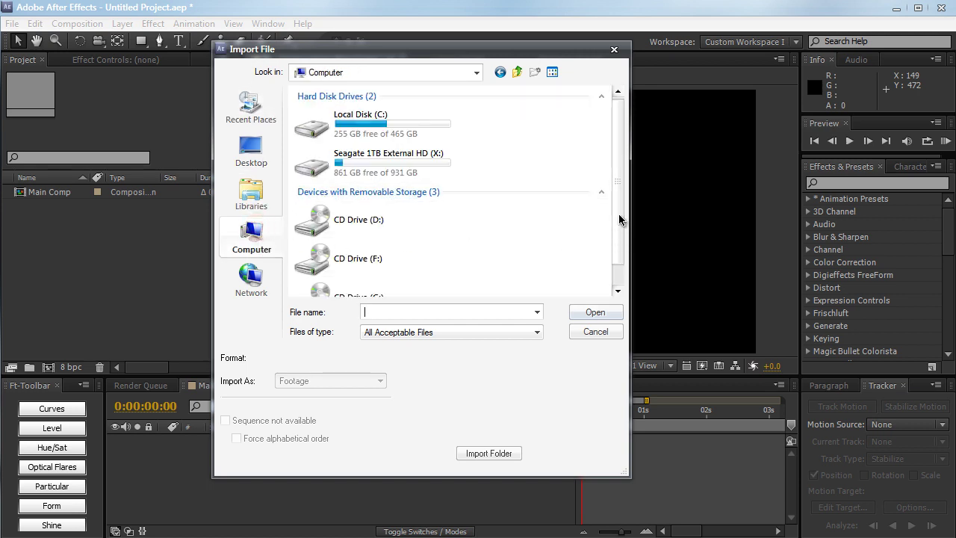
pyautogui.moveTo(619, 213); pyautogui.dragTo(576, 162)
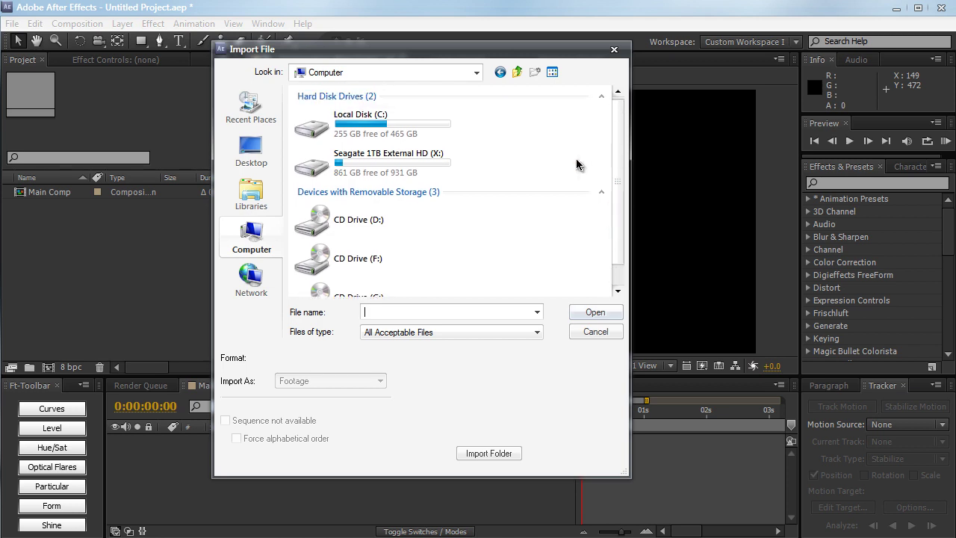
pyautogui.click(262, 274)
pyautogui.moveTo(260, 50)
pyautogui.mouseDown()
pyautogui.moveTo(239, 49)
pyautogui.moveTo(272, 46)
pyautogui.mouseUp()
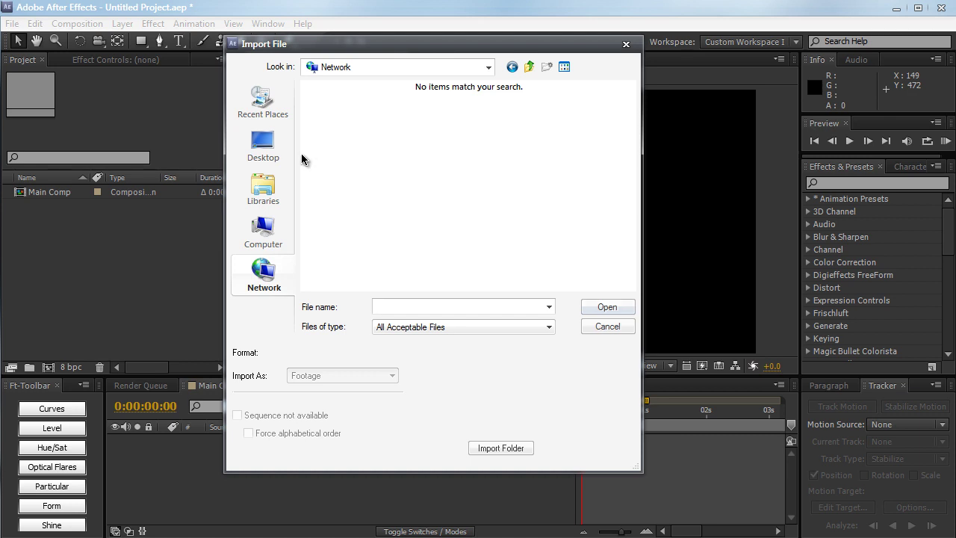
pyautogui.click(258, 149)
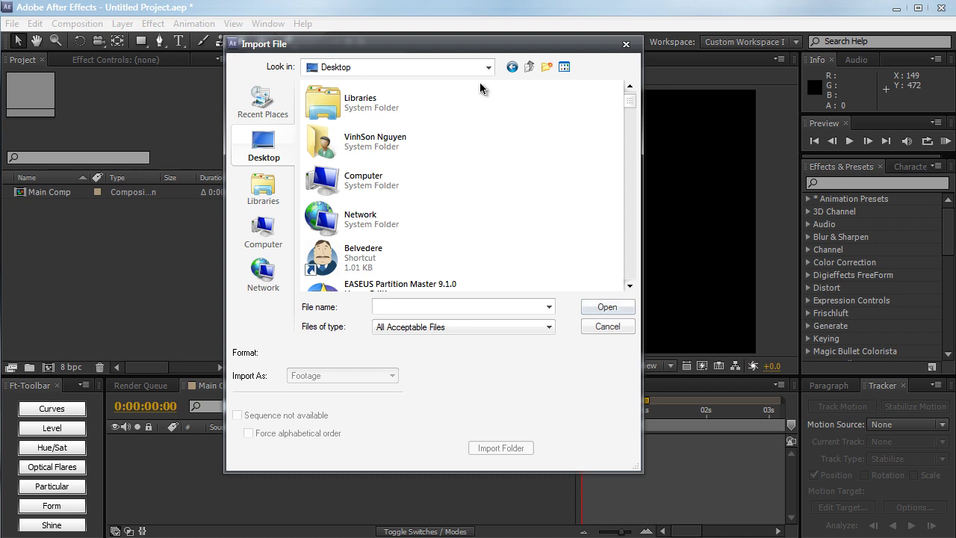
pyautogui.moveTo(474, 46); pyautogui.dragTo(475, 38)
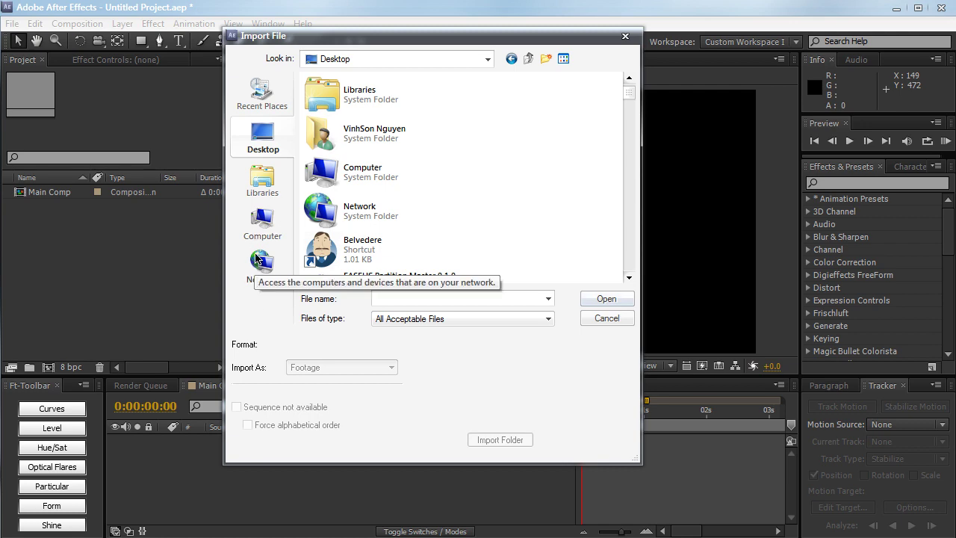
pyautogui.click(601, 318)
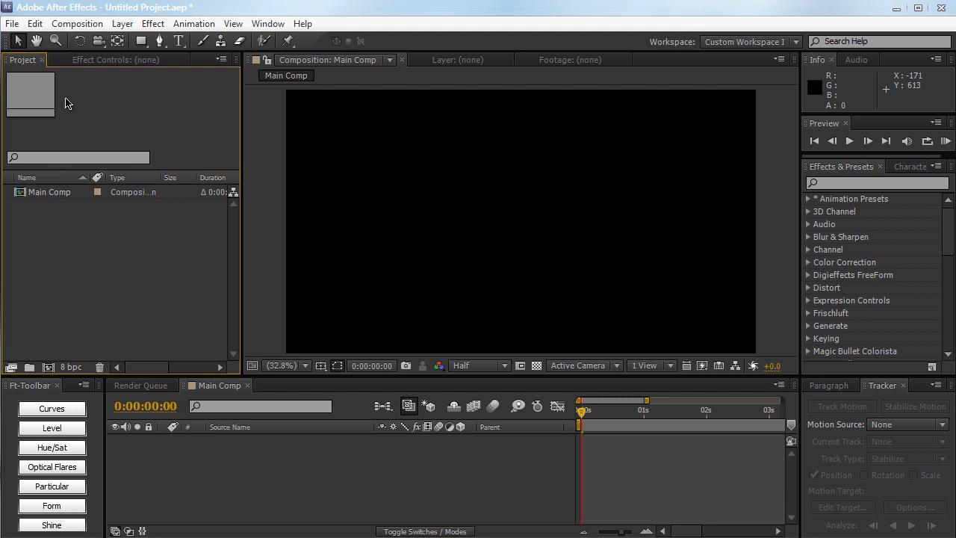
# Launch gpedit.msc from the Start menu search
pyautogui.click(17, 2)
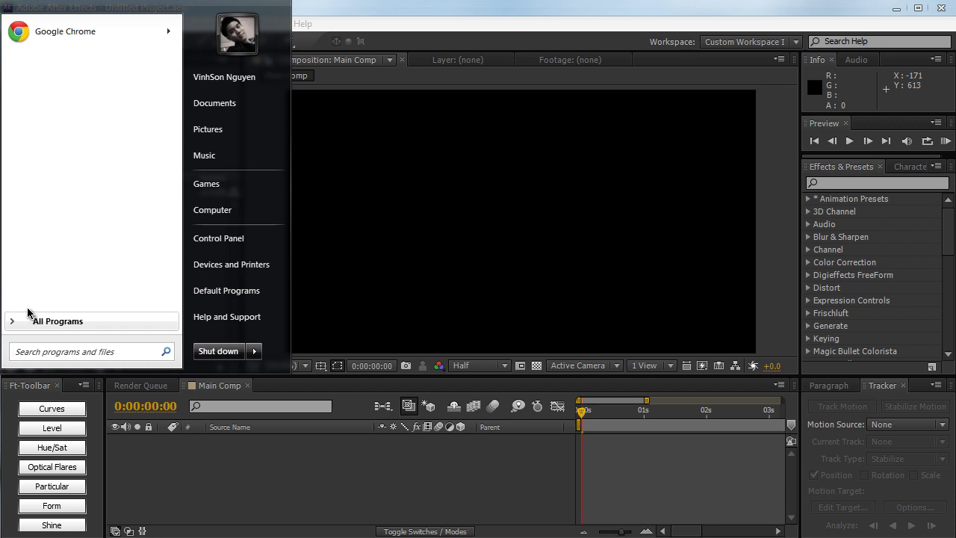
pyautogui.write('gpedit.msc')
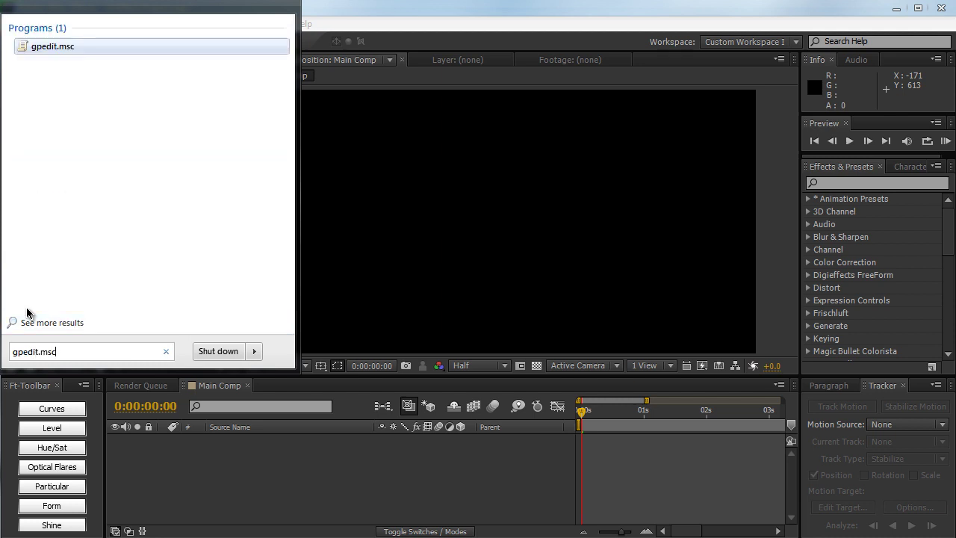
pyautogui.click(89, 54)
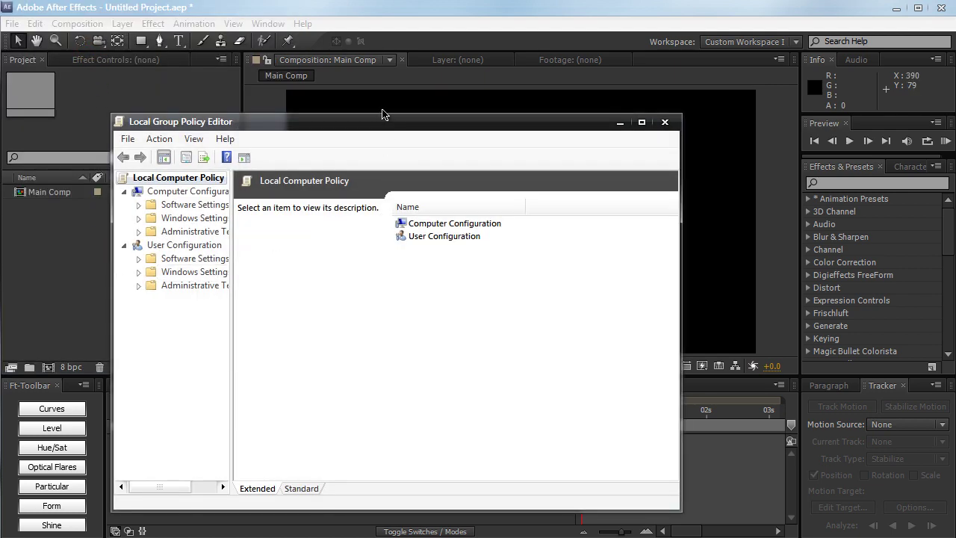
# Reposition the editor, widen the tree pane, and expand Administrative Templates to Windows Components
pyautogui.moveTo(380, 128); pyautogui.dragTo(460, 96)
pyautogui.moveTo(313, 196); pyautogui.dragTo(353, 192)
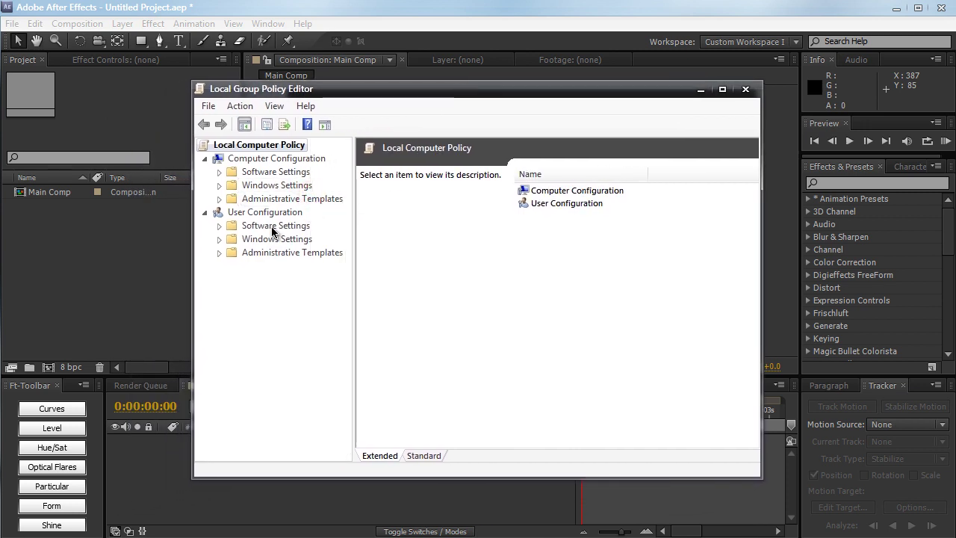
pyautogui.click(218, 253)
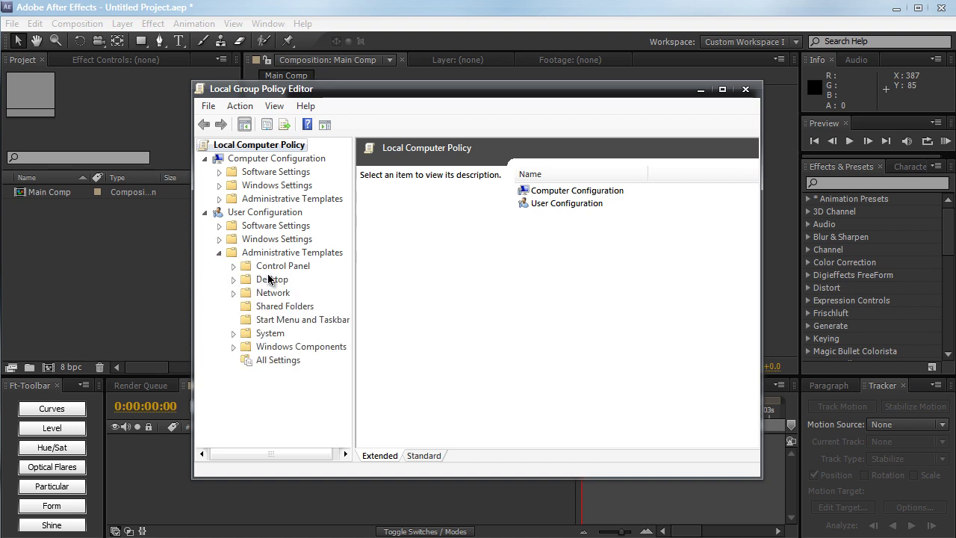
pyautogui.click(270, 348)
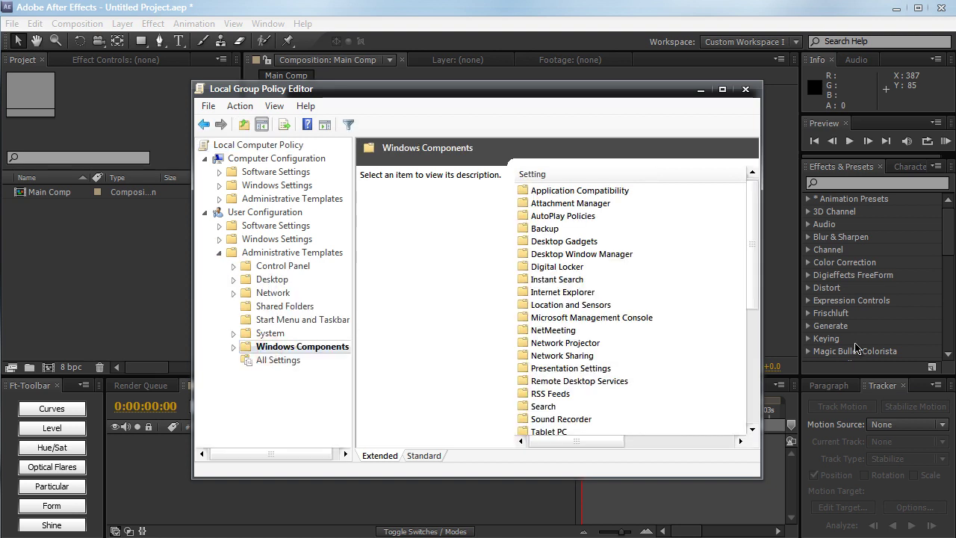
# Open the Windows Explorer templates and select the Common Open File Dialog folder
pyautogui.moveTo(756, 273); pyautogui.dragTo(754, 366)
pyautogui.click(590, 343)
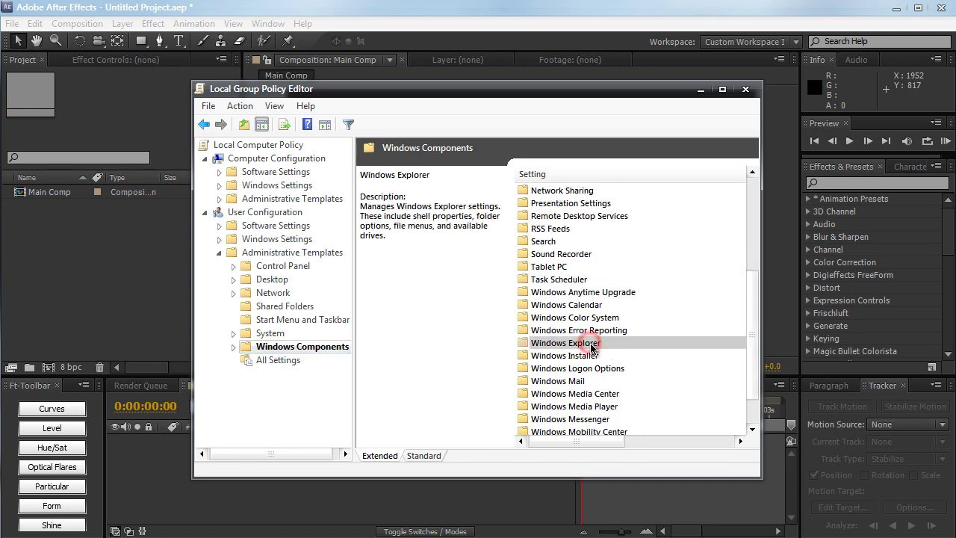
pyautogui.doubleClick(589, 343)
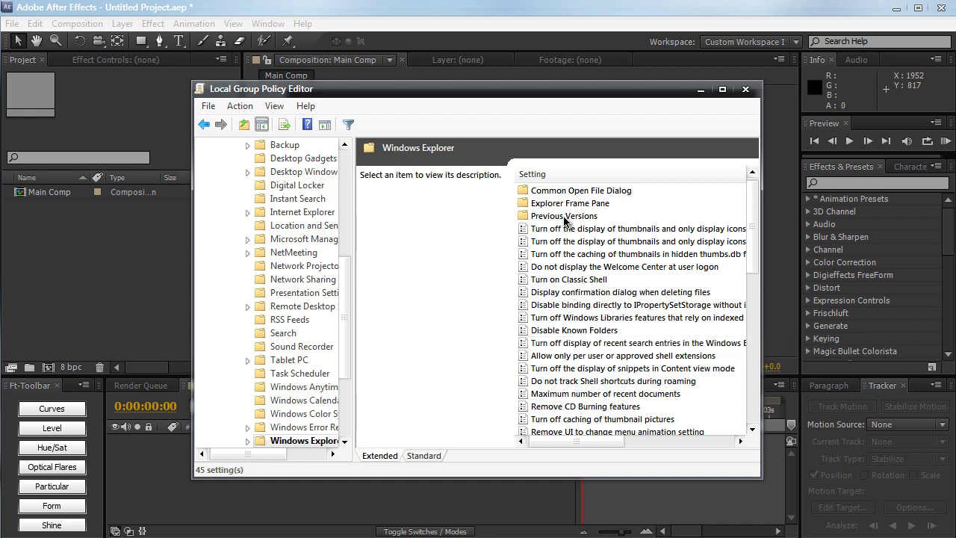
pyautogui.click(567, 192)
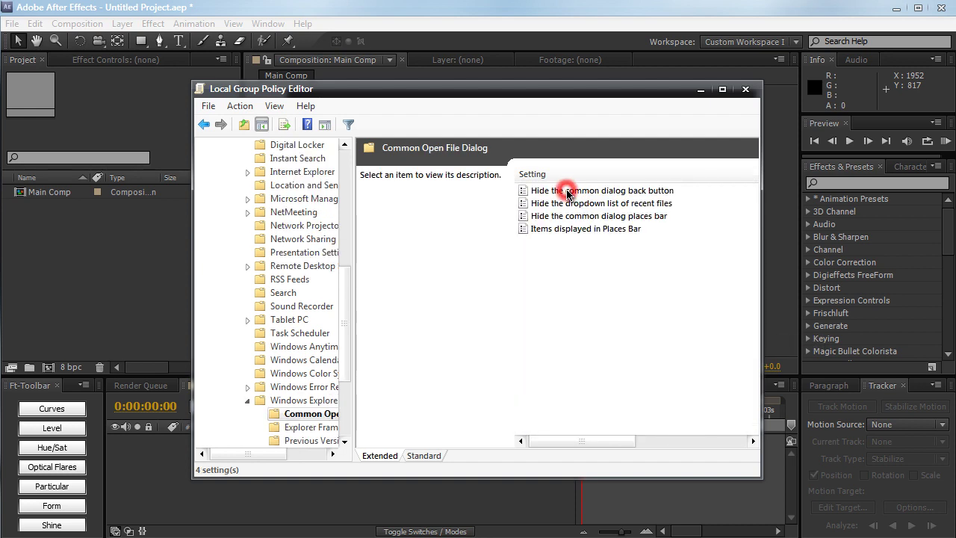
pyautogui.click(12, 24)
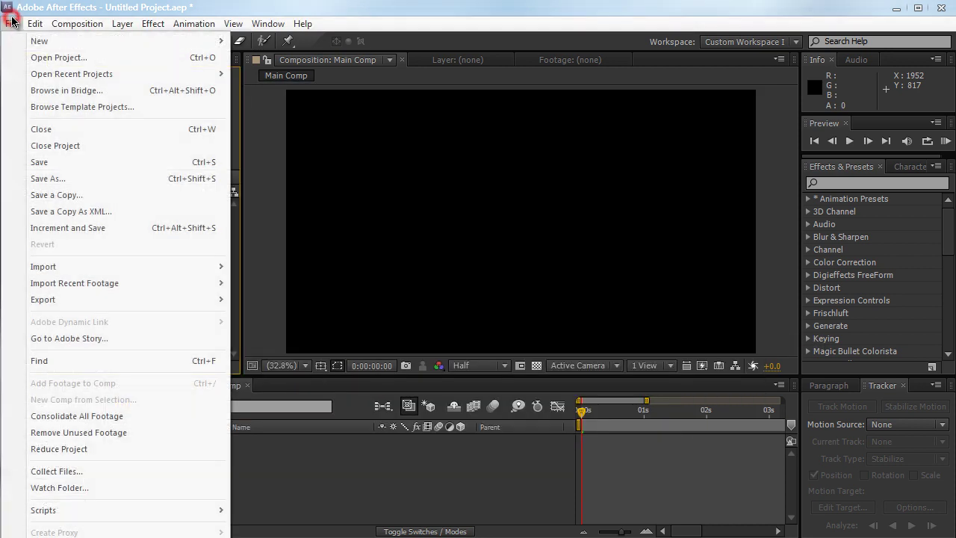
pyautogui.click(361, 217)
pyautogui.click(96, 232)
pyautogui.moveTo(524, 36); pyautogui.dragTo(521, 65)
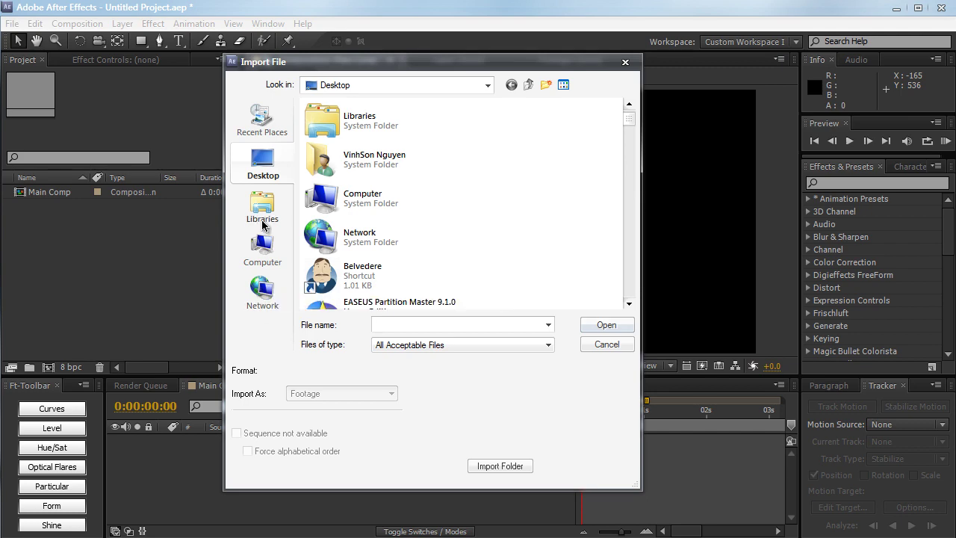
pyautogui.click(606, 344)
pyautogui.hotkey('alt', 'Tab')
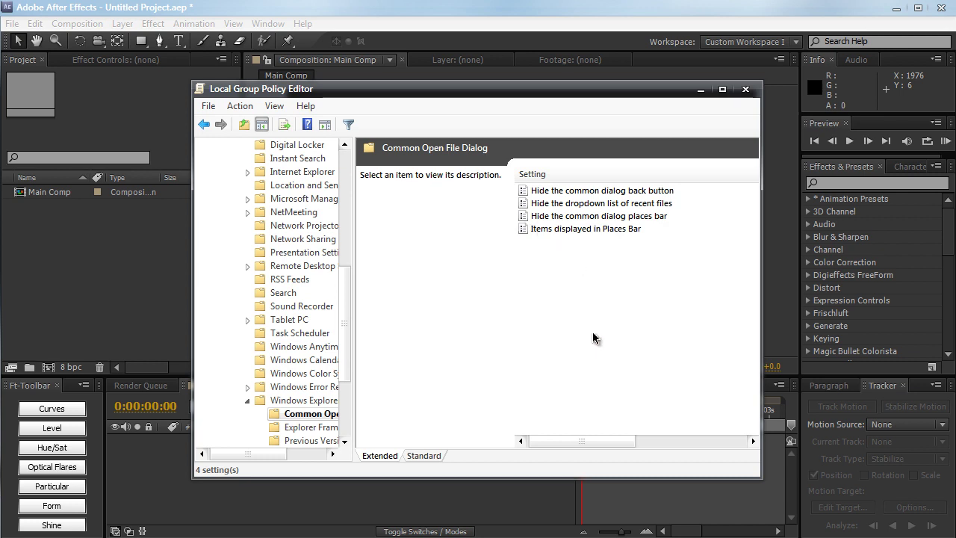
# Select Items displayed in Places Bar to read its description and bring up its context menu
pyautogui.click(590, 233)
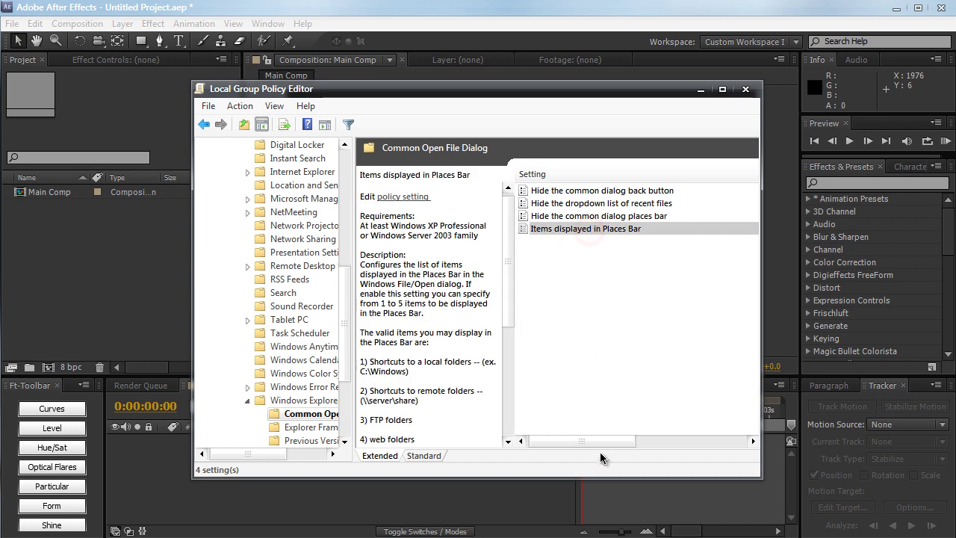
pyautogui.moveTo(600, 441)
pyautogui.mouseDown()
pyautogui.moveTo(690, 441)
pyautogui.moveTo(590, 439)
pyautogui.mouseUp()
pyautogui.moveTo(347, 294); pyautogui.dragTo(343, 332)
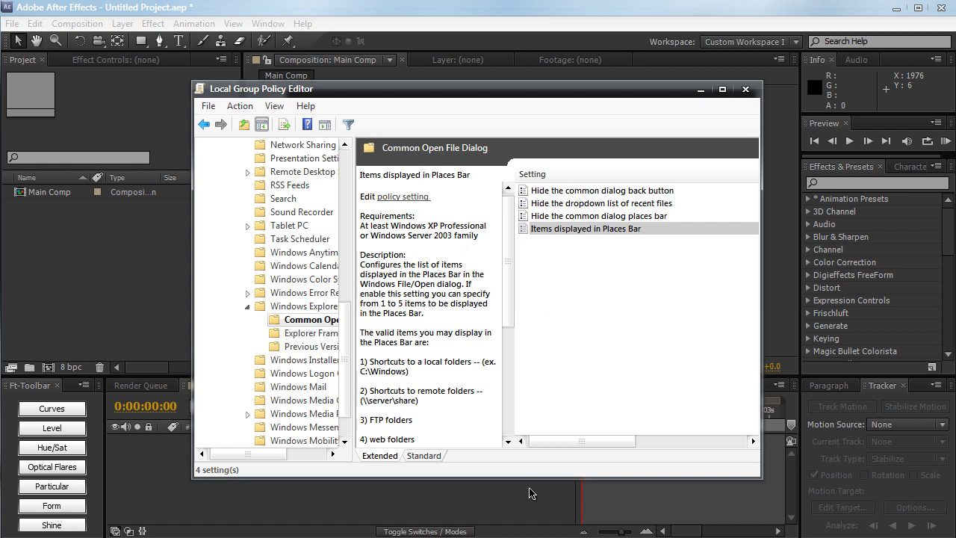
pyautogui.moveTo(553, 439)
pyautogui.mouseDown()
pyautogui.moveTo(631, 441)
pyautogui.moveTo(552, 439)
pyautogui.mouseUp()
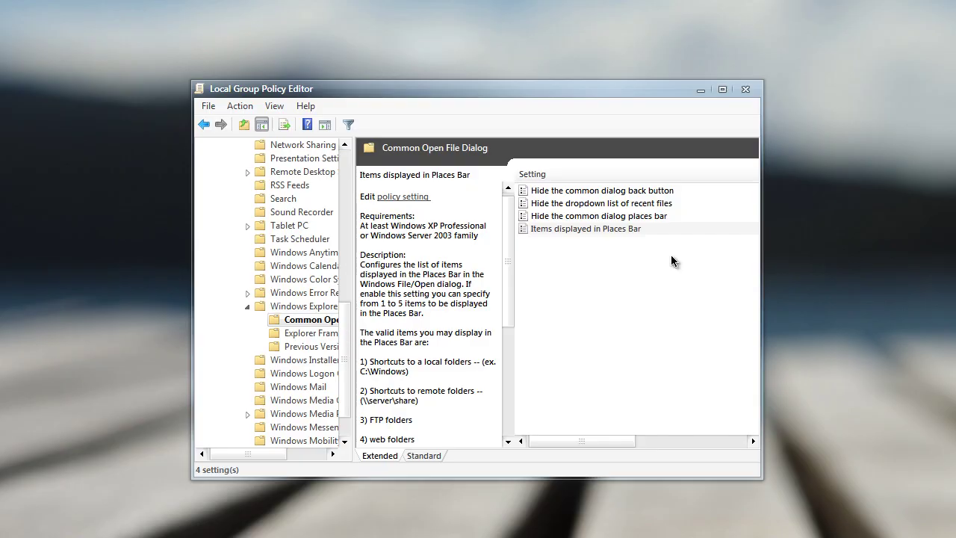
pyautogui.click(671, 259)
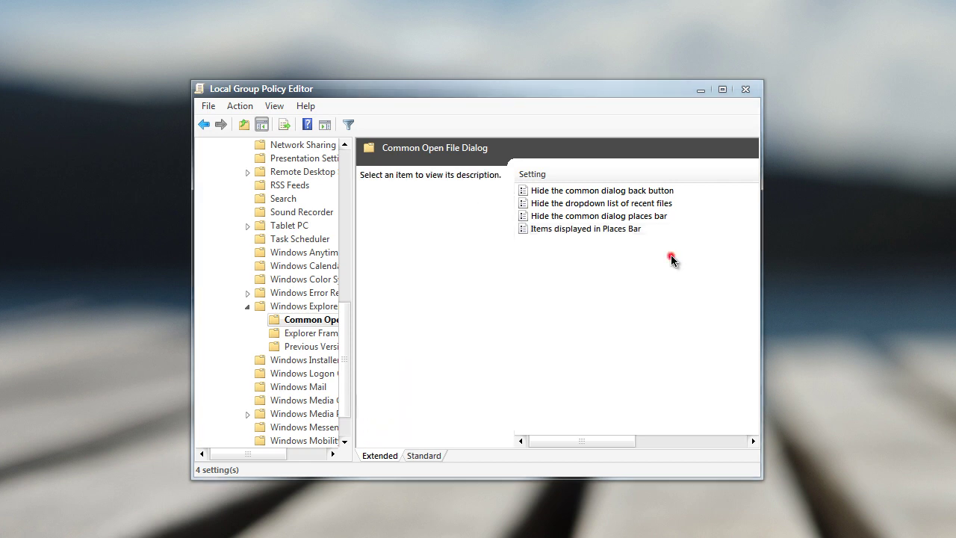
pyautogui.click(575, 232)
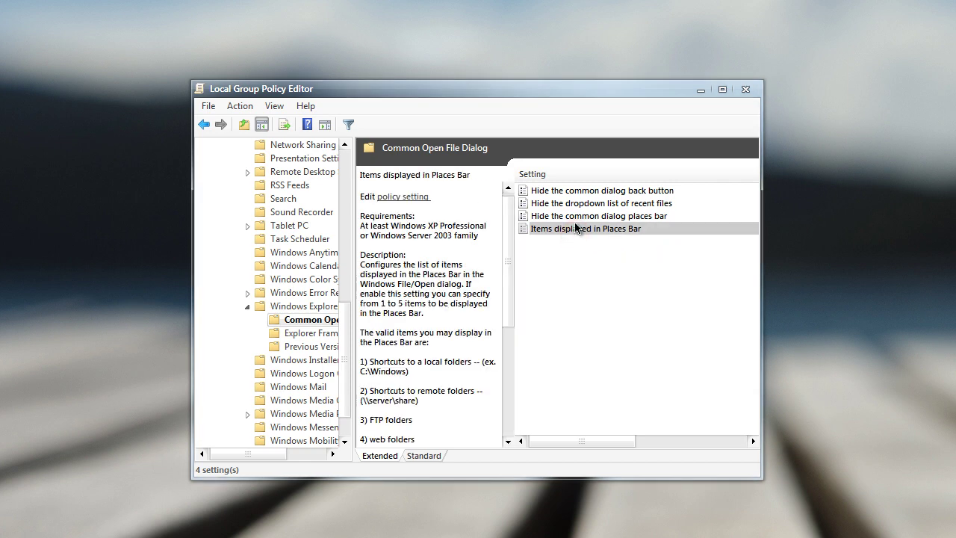
pyautogui.rightClick(612, 229)
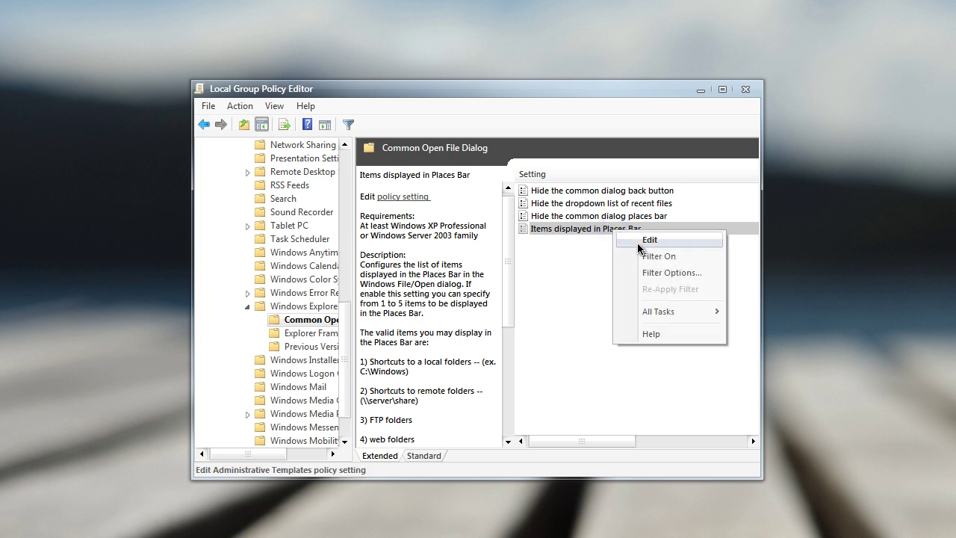
# Enable Items displayed in Places Bar with Desktop, three Desktop folder paths and MyComputer as Items 1–5
pyautogui.click(639, 245)
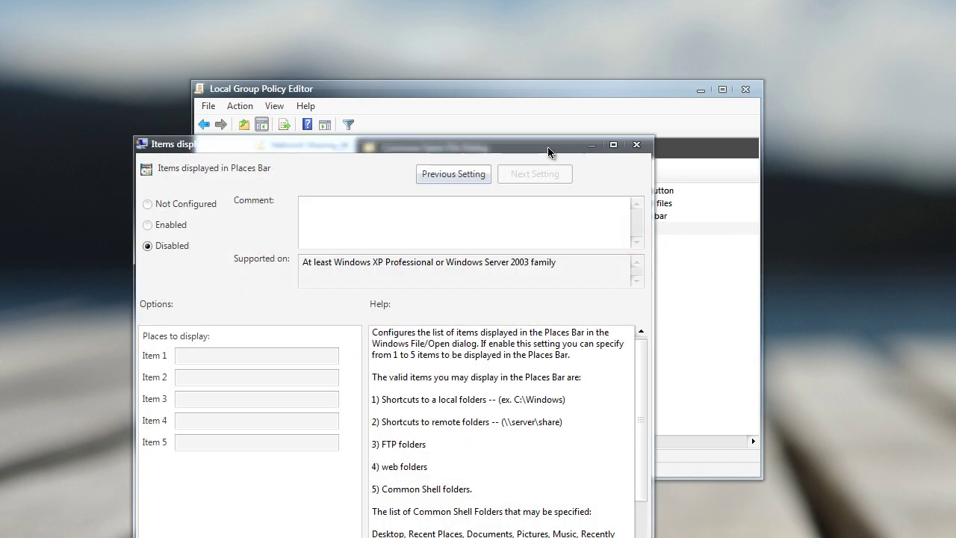
pyautogui.moveTo(547, 146); pyautogui.dragTo(635, 45)
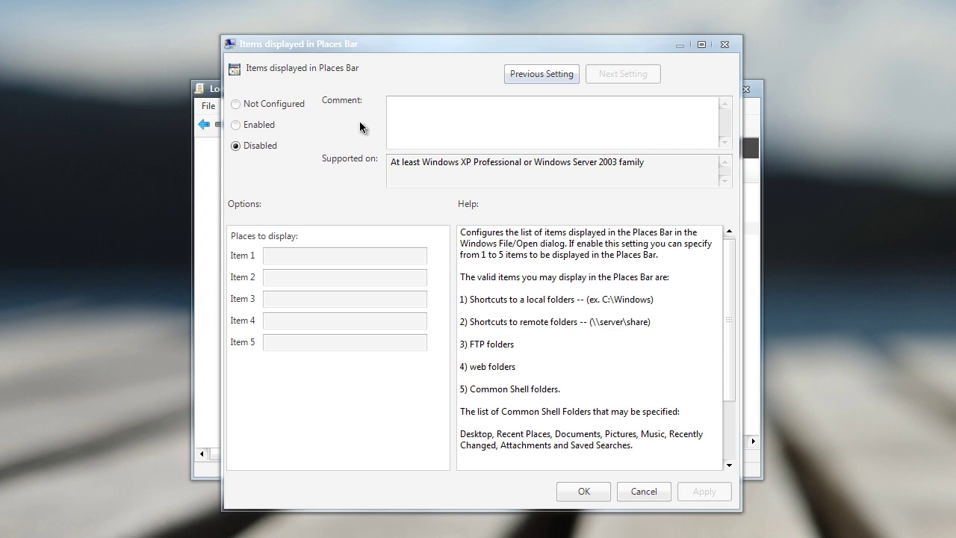
pyautogui.click(257, 127)
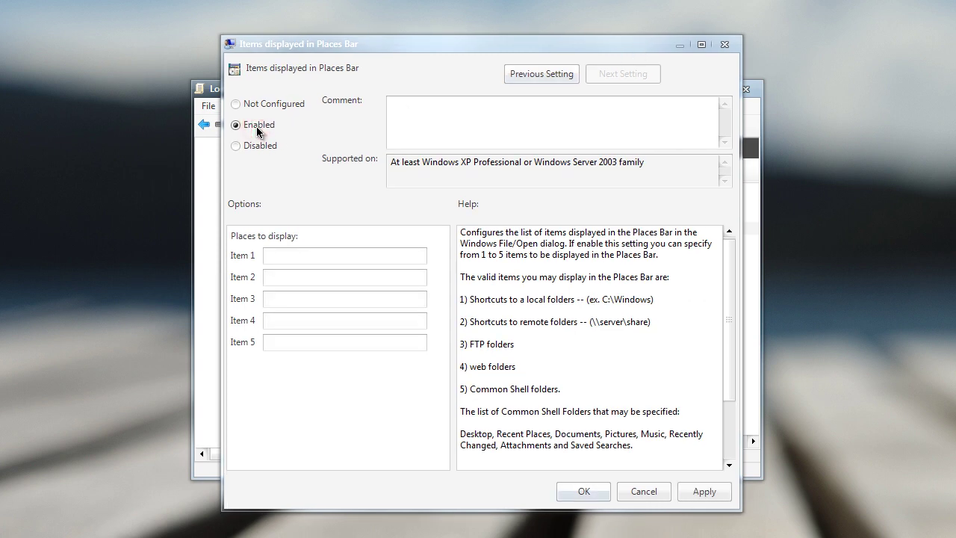
pyautogui.click(271, 256)
pyautogui.scroll(-4, 732, 269)
pyautogui.scroll(4, 732, 258)
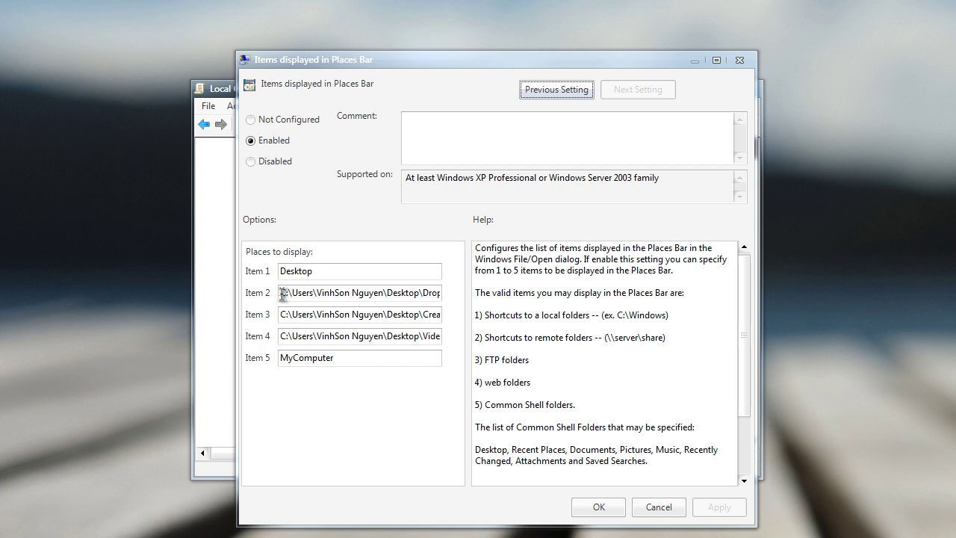
# Remove the stray quote from Item 2's path, then apply and confirm the policy
pyautogui.moveTo(283, 292)
pyautogui.mouseDown()
pyautogui.moveTo(469, 308)
pyautogui.moveTo(278, 292)
pyautogui.mouseUp()
pyautogui.click(284, 293)
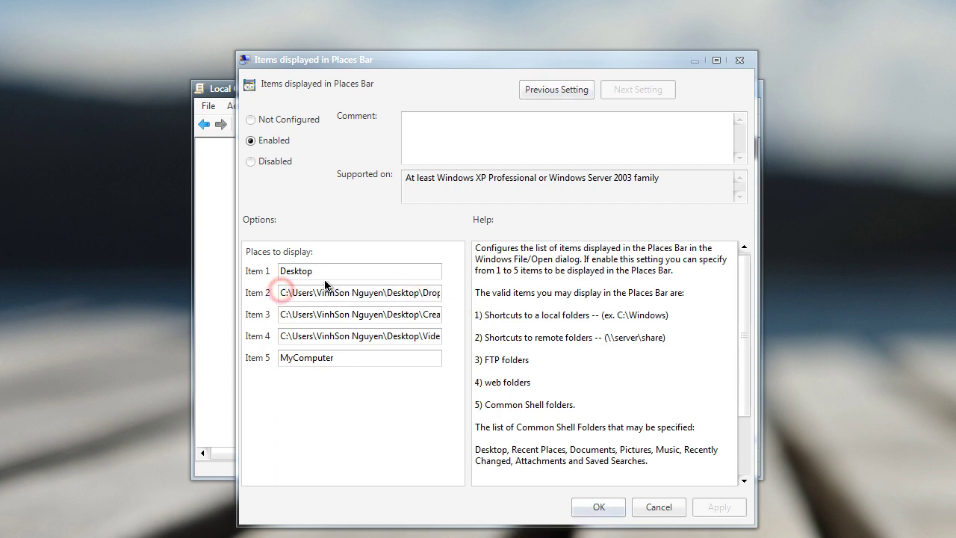
pyautogui.write('"')
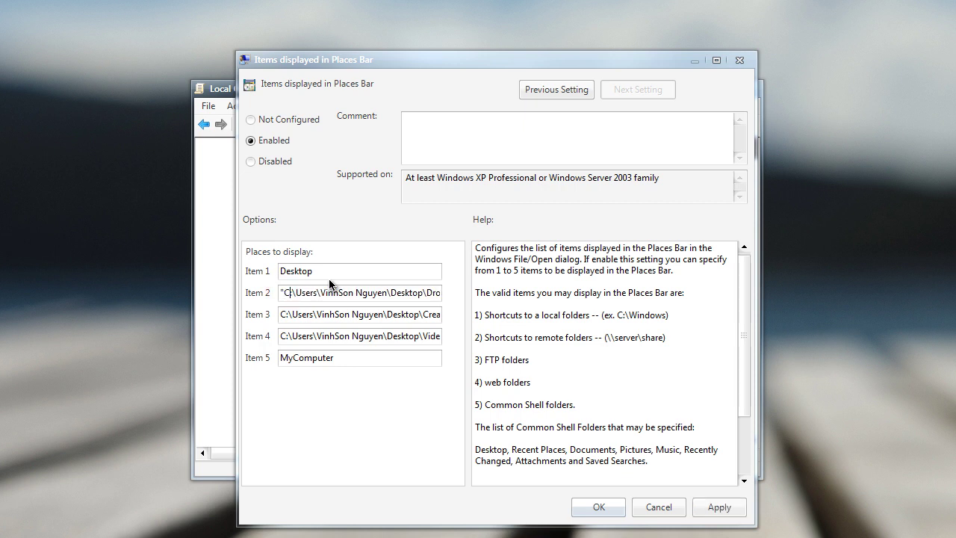
pyautogui.press('BackSpace')
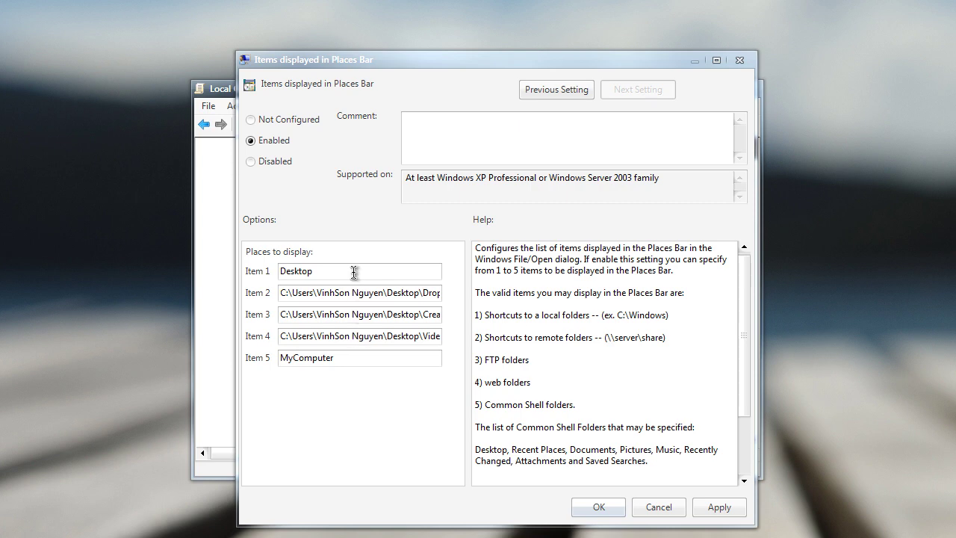
pyautogui.click(719, 509)
pyautogui.click(596, 507)
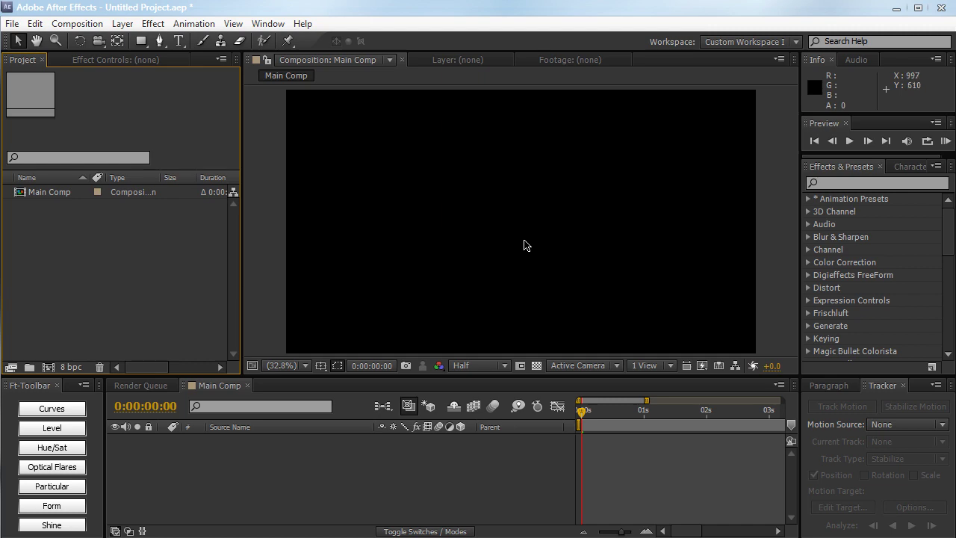
# Open After Effects' Import File dialog to confirm the Desktop, Dropbox, CreativeDojo, VideoHive, Computer places, then cancel
pyautogui.doubleClick(133, 253)
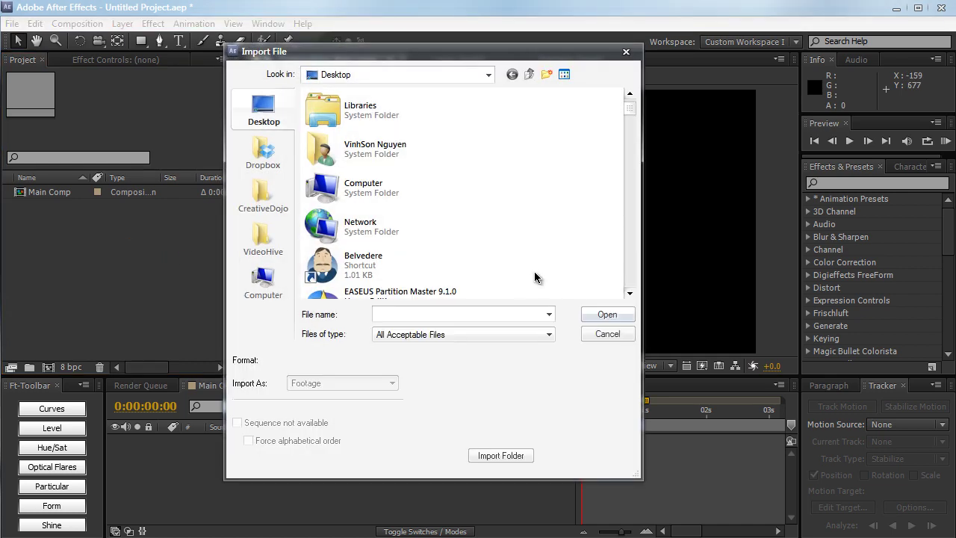
pyautogui.moveTo(582, 55); pyautogui.dragTo(598, 49)
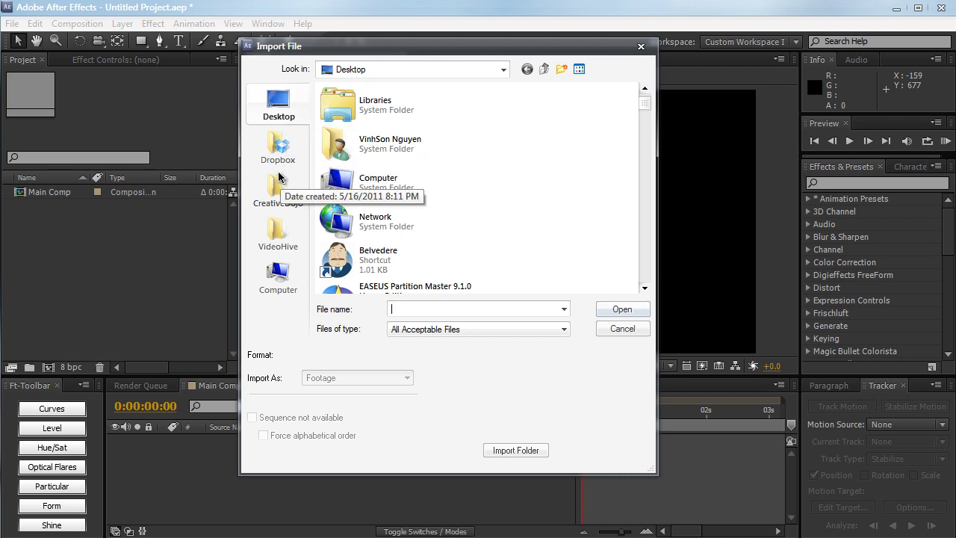
pyautogui.click(627, 332)
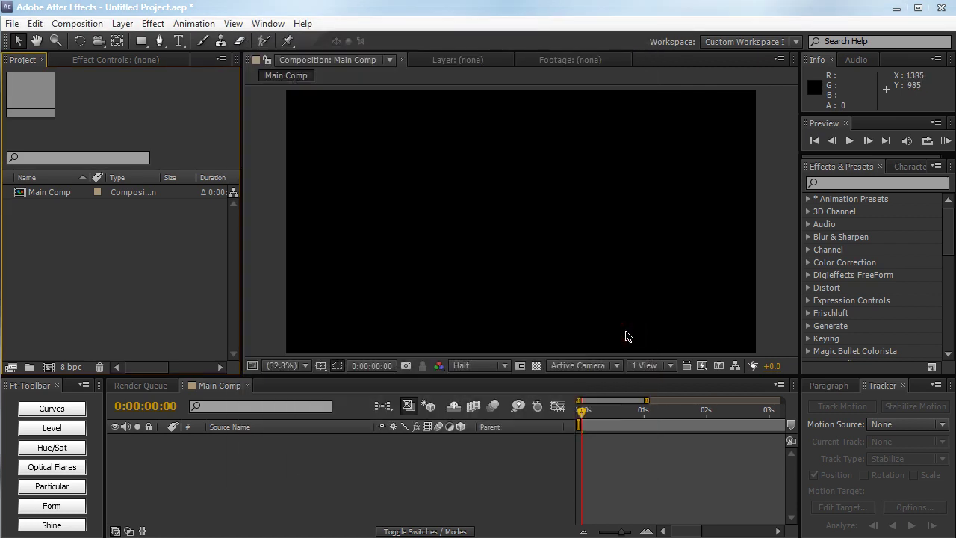